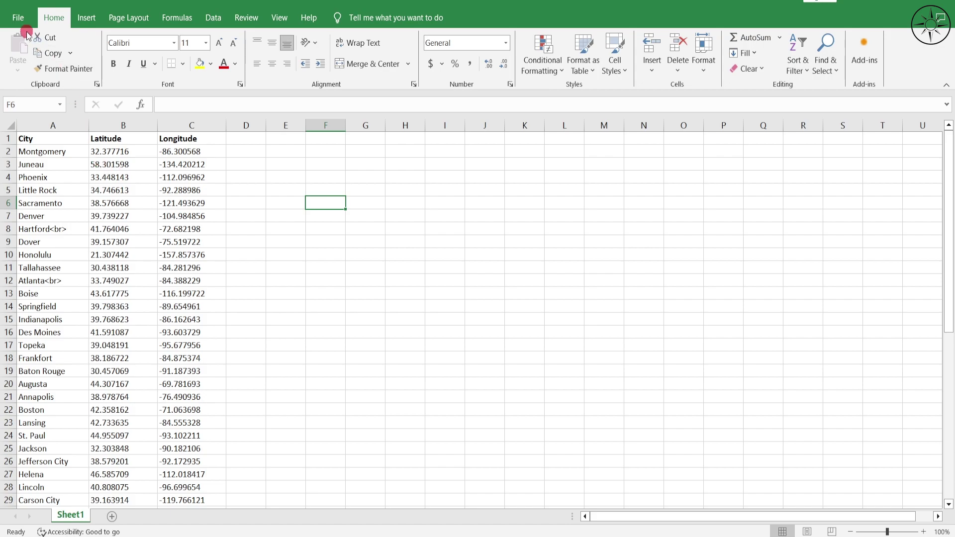
Step: Set up Save As for us_cities in the excel_to_gpx folder with type CSV (Comma delimited)
left_click(18, 18)
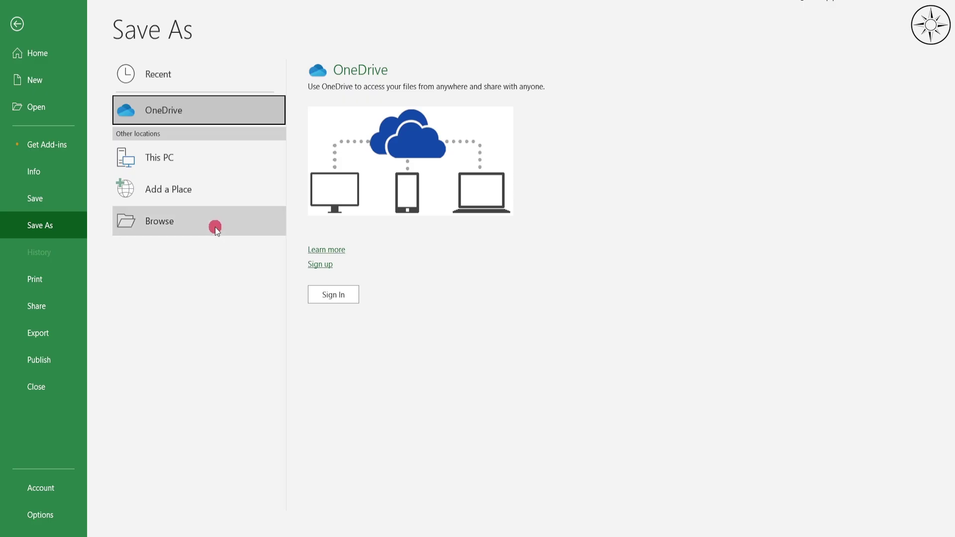
left_click(215, 227)
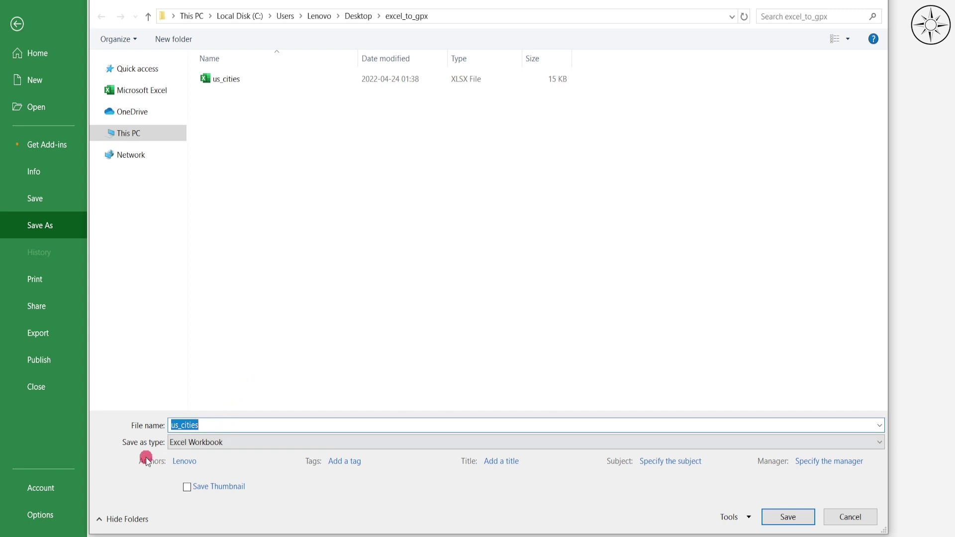
left_click(221, 443)
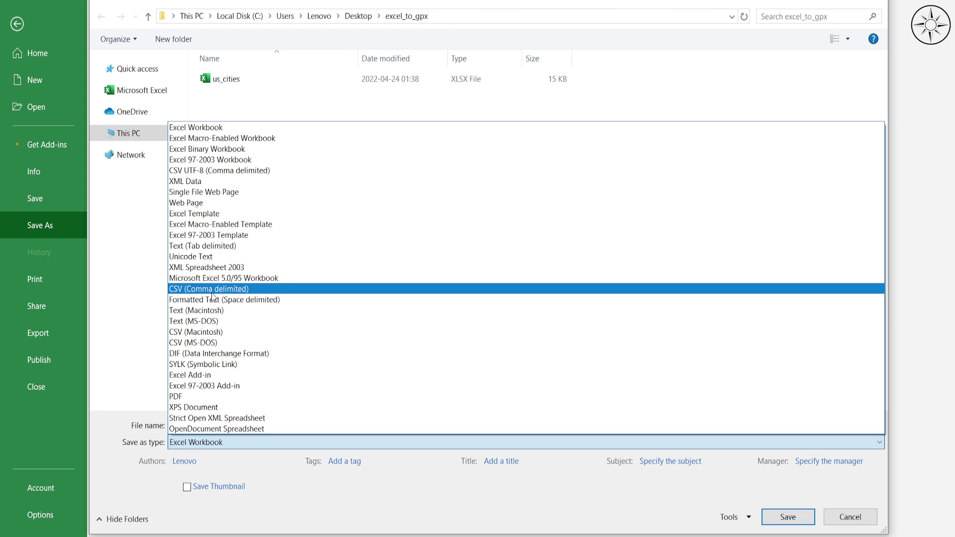
left_click(333, 296)
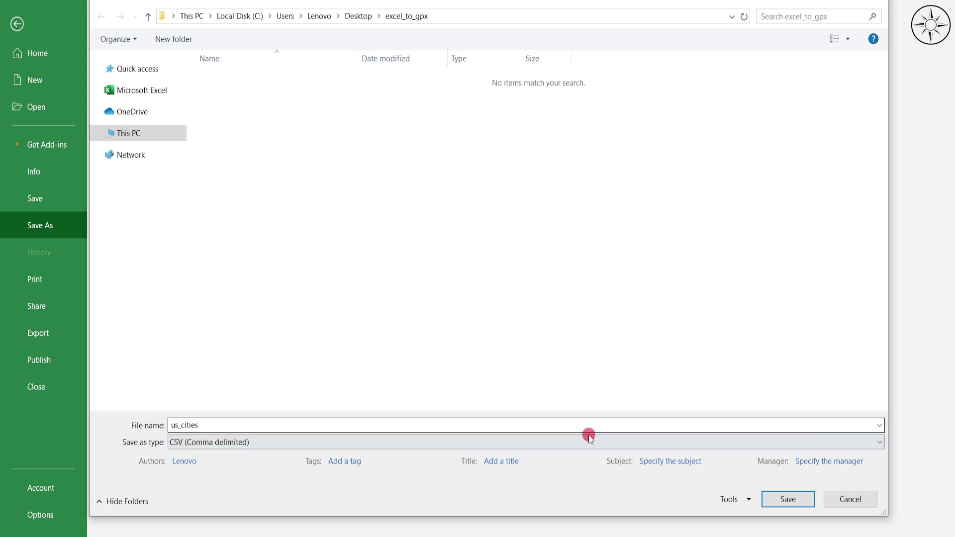
Step: Save us_cities as CSV and refresh excel_to_gpx to confirm the new 2 KB file
left_click(788, 499)
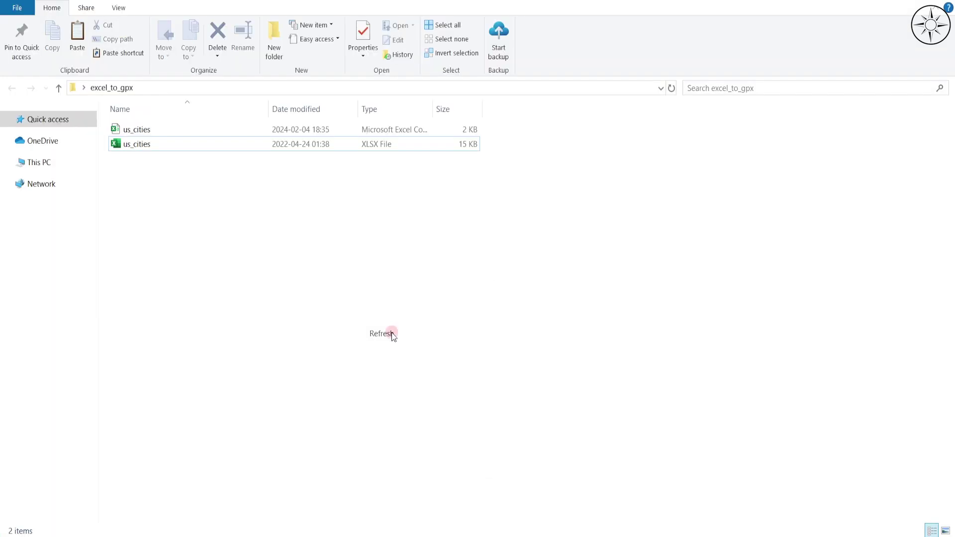
left_click(277, 130)
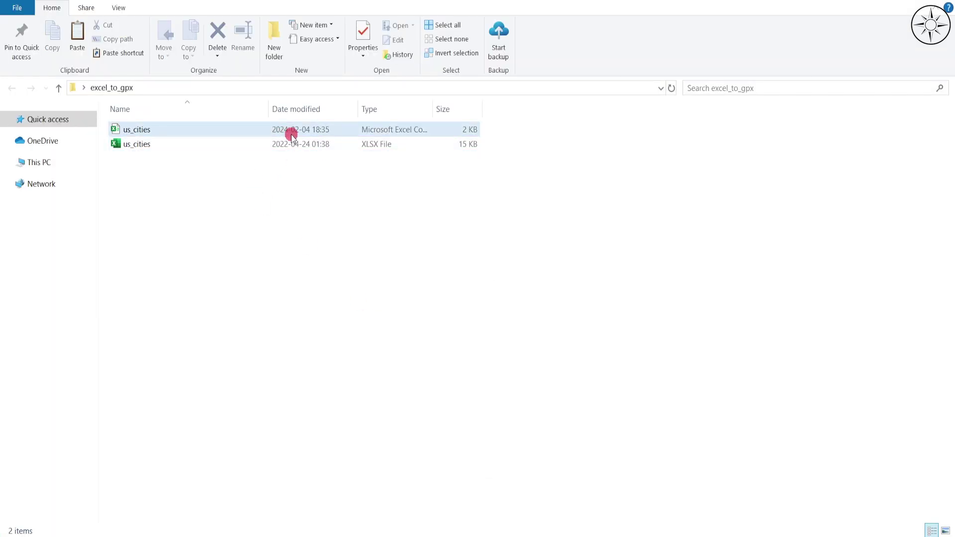
left_click(298, 185)
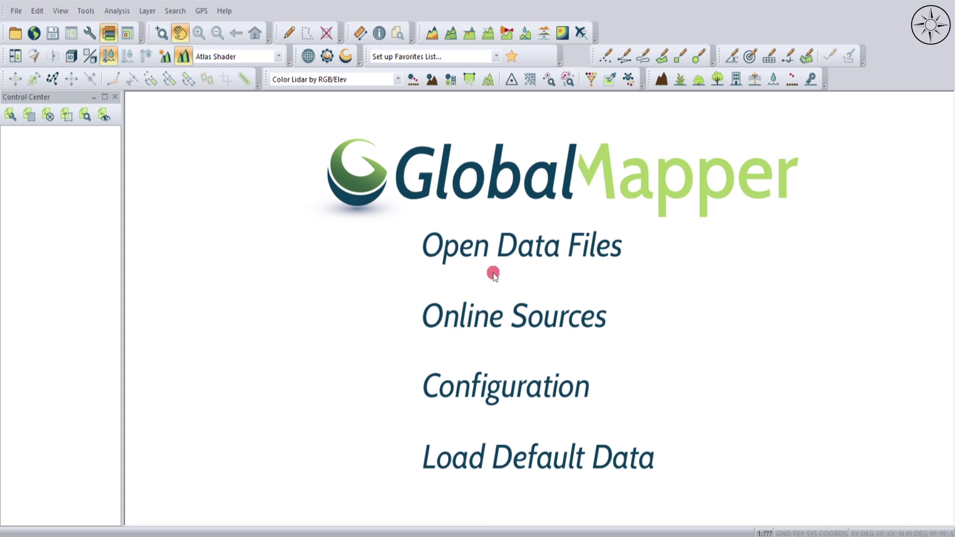
Step: Open us_cities.csv in Global Mapper through Open Data File(s)
left_click(16, 10)
left_click(84, 37)
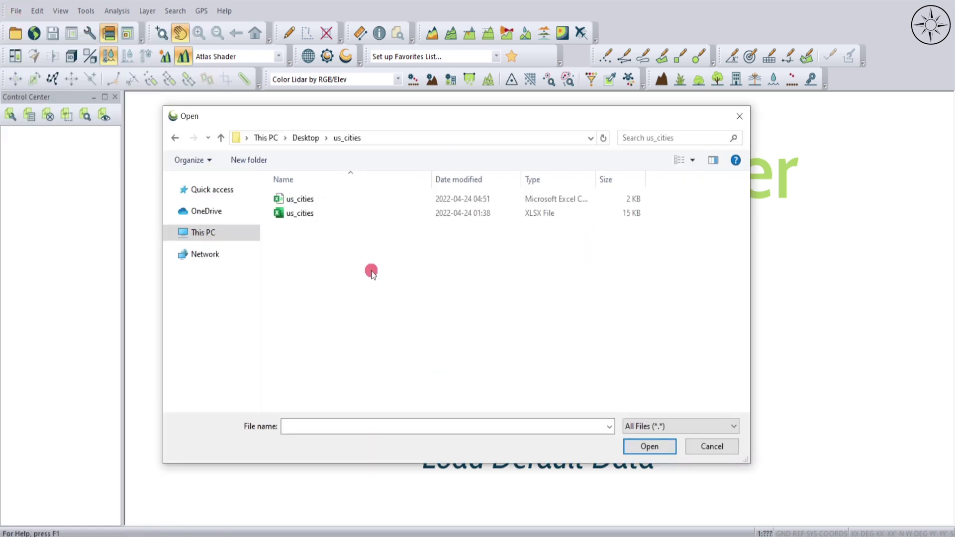
left_click(328, 200)
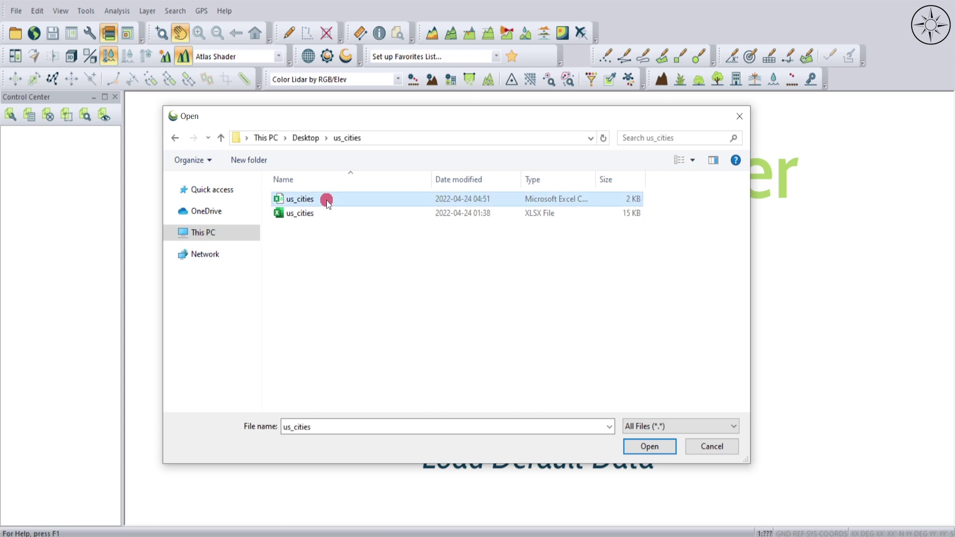
left_click(649, 447)
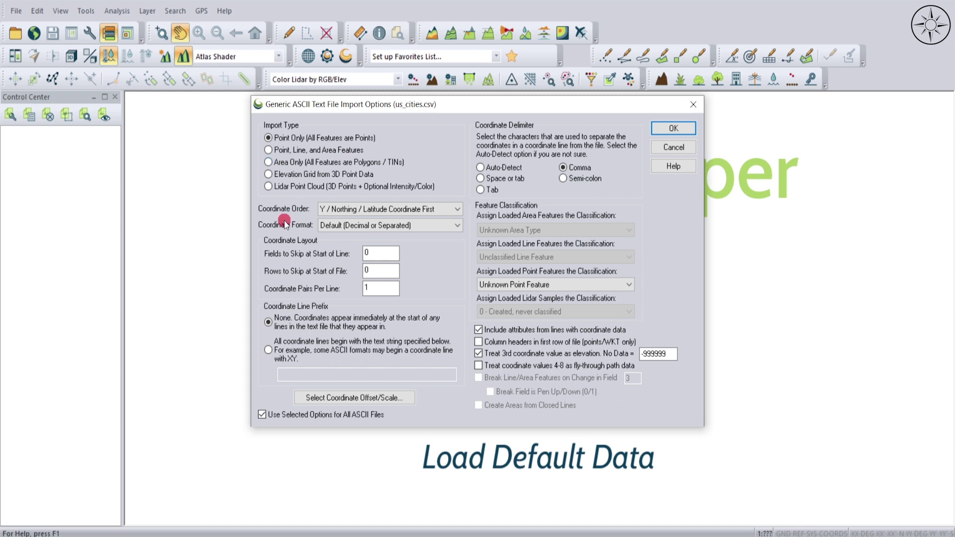
left_click(455, 210)
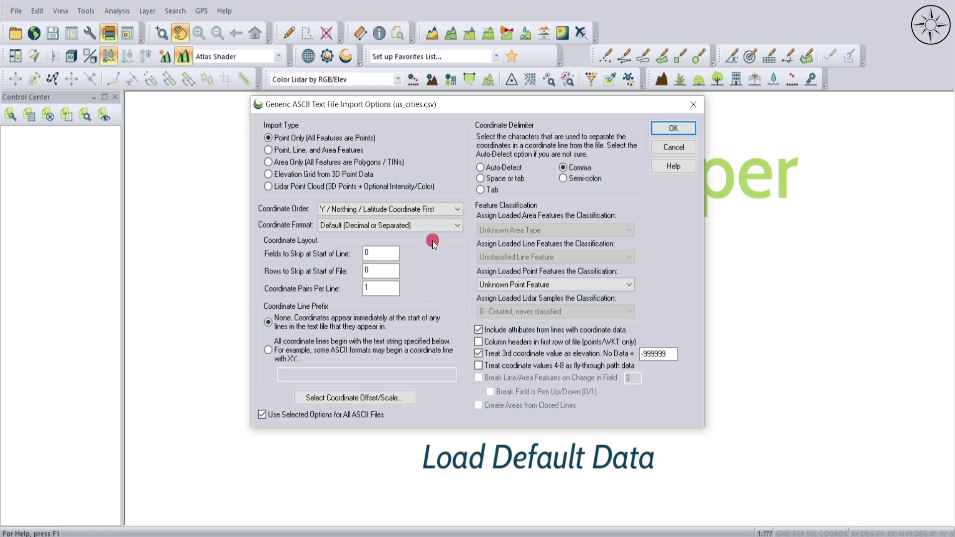
left_click(436, 210)
left_click(425, 233)
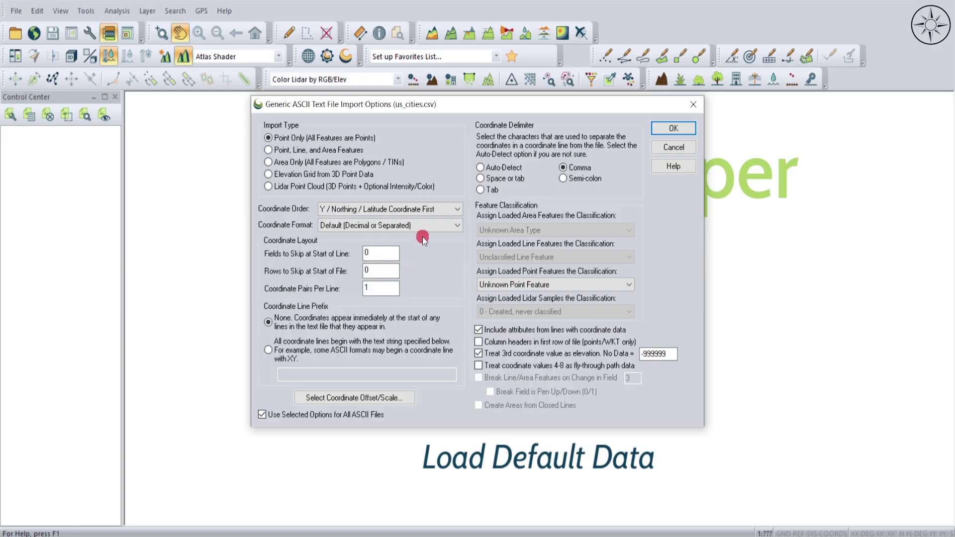
left_click(430, 228)
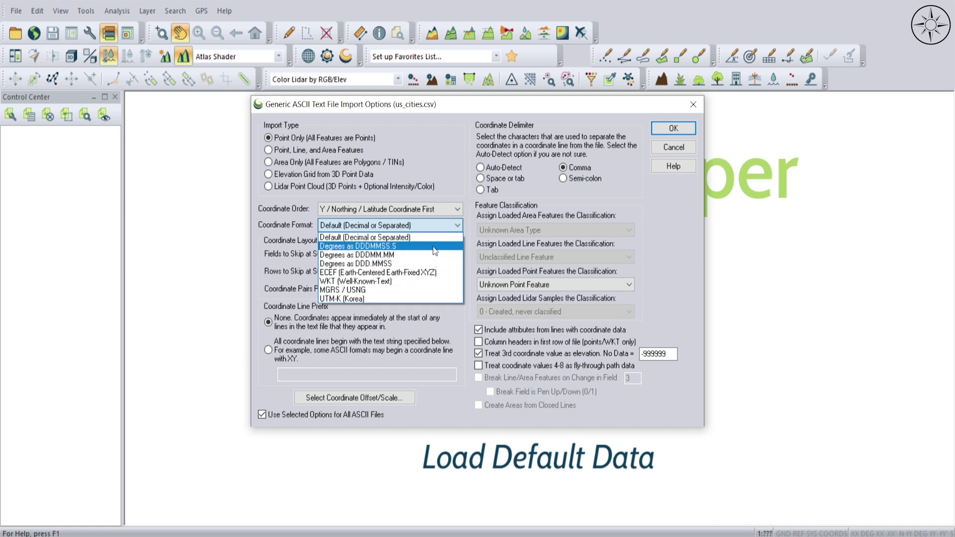
left_click(416, 238)
left_click(279, 273)
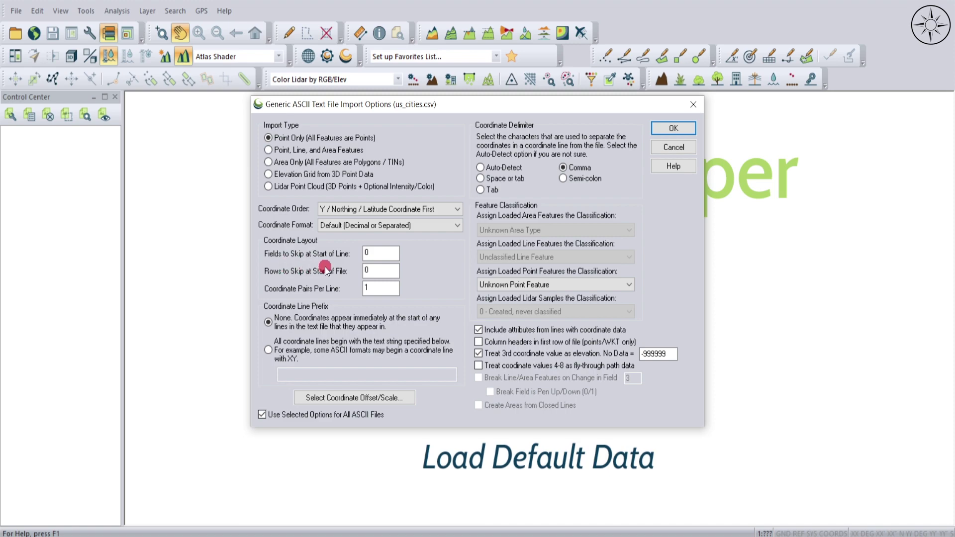
left_click_drag(383, 254, 355, 255)
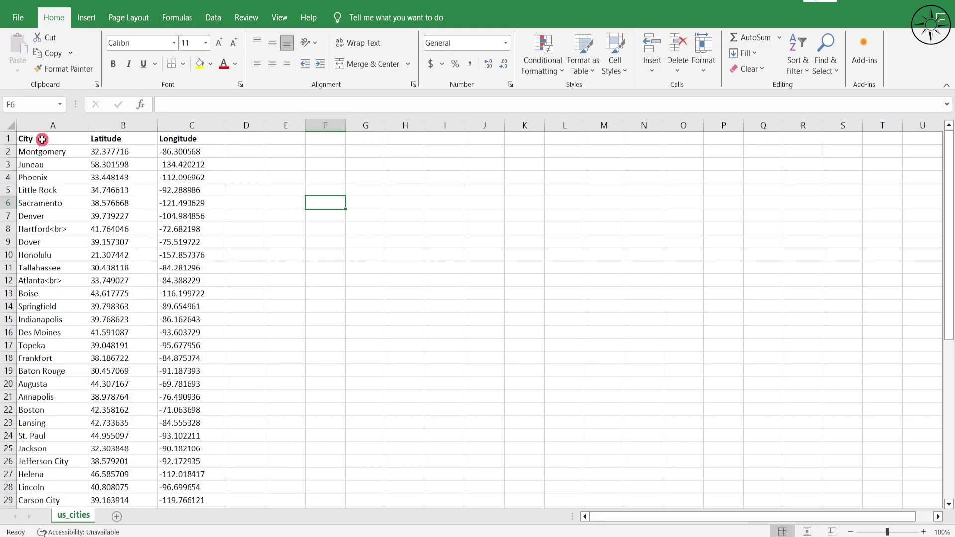
Step: Check Excel's City, Latitude, Longitude header row and set Fields to Skip at Start of Line to 1
left_click(41, 138)
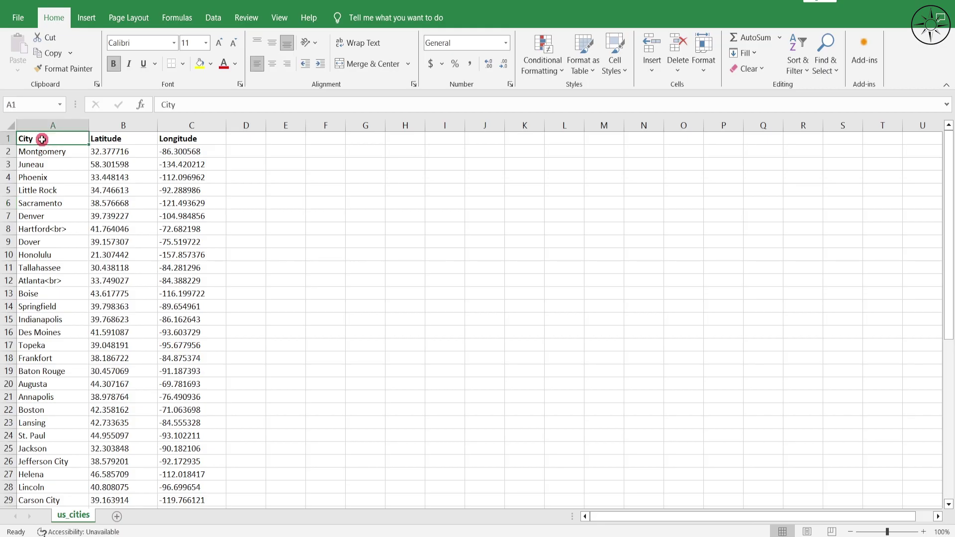
left_click(7, 139)
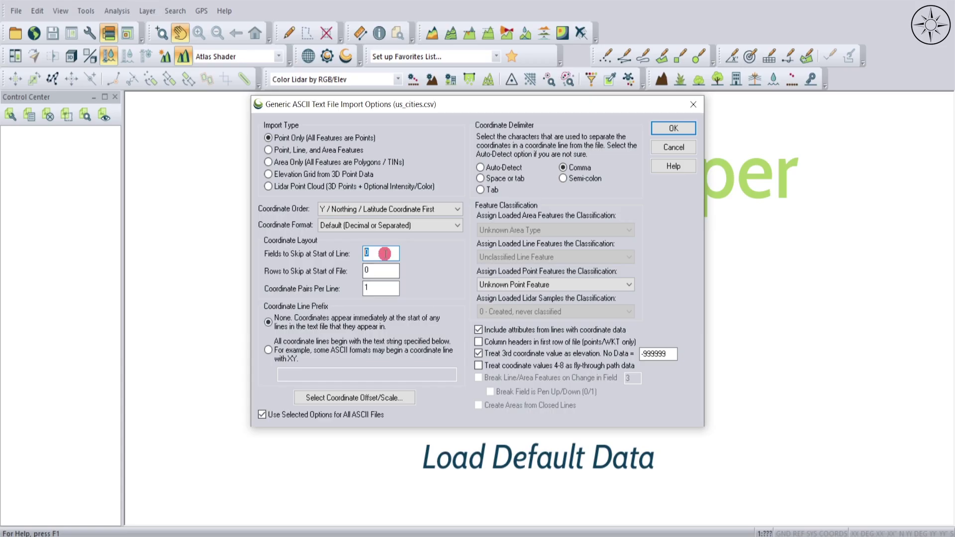
type("1")
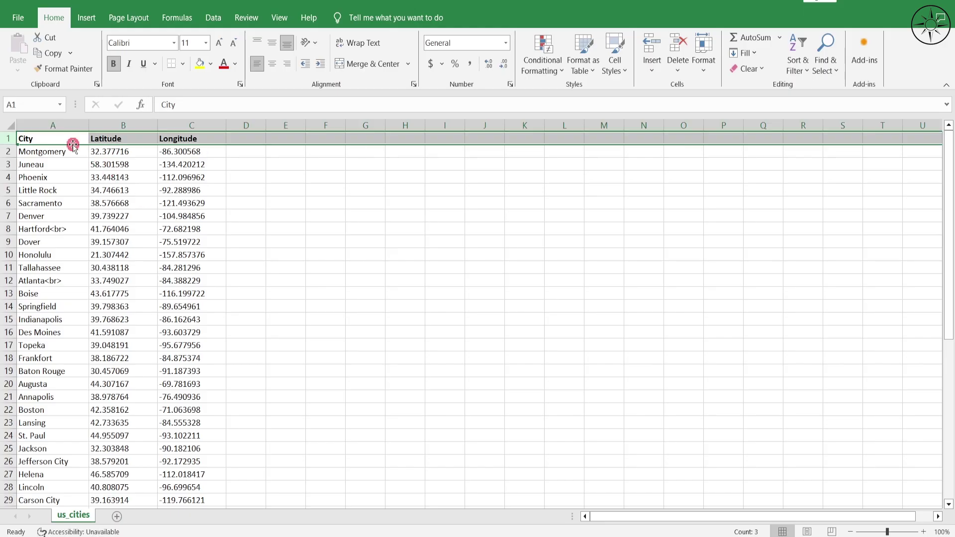
Step: Skip 1 row at the start of the file, use 2 coordinate pairs per line, and accept the import
left_click(64, 123)
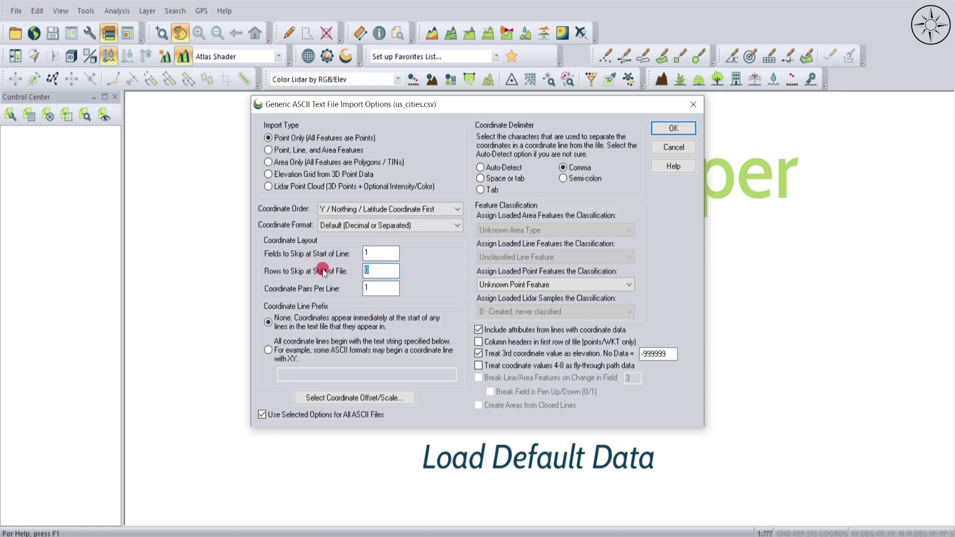
type("1")
left_click(381, 288)
left_click_drag(381, 288, 354, 289)
type("2")
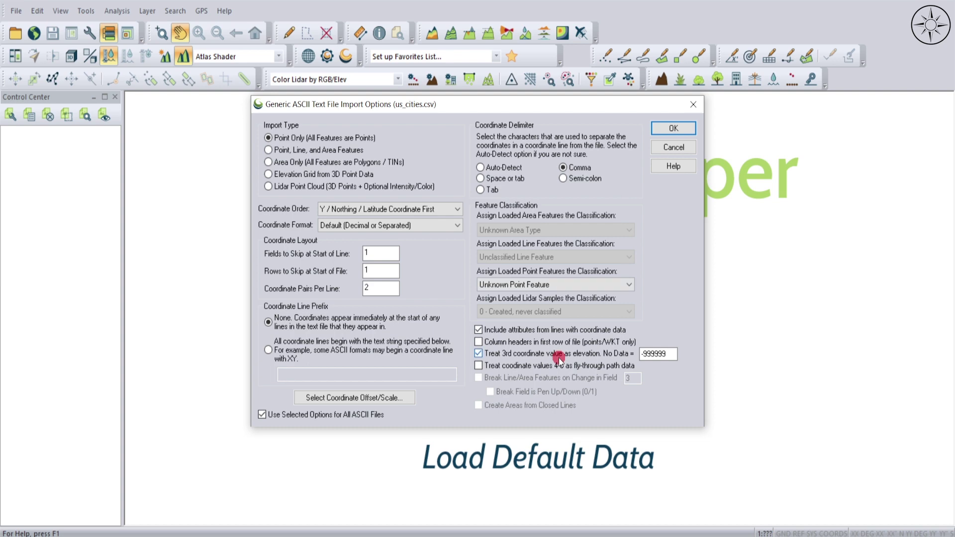
left_click(674, 130)
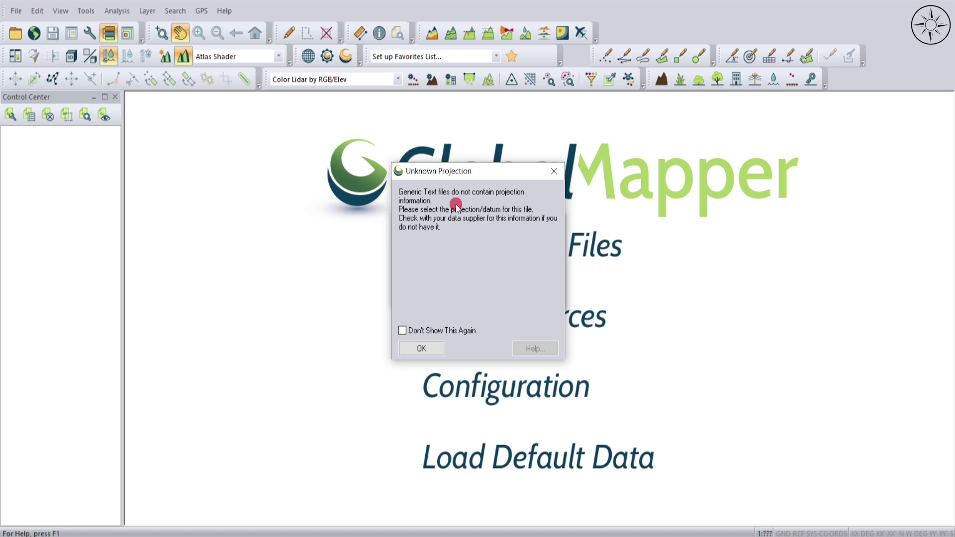
Step: Dismiss the projection notice, keep Geographic (Latitude/Longitude), and frame the loaded capital points
left_click(426, 350)
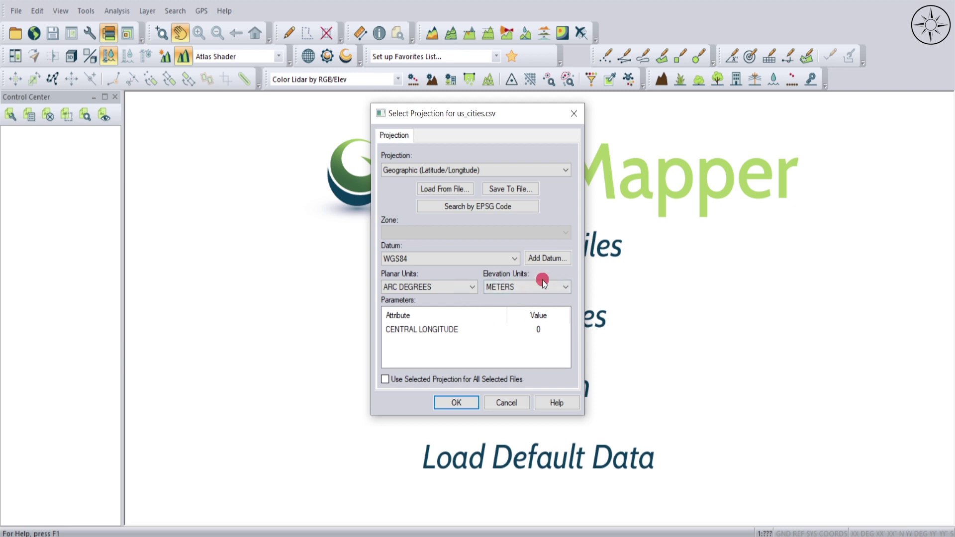
left_click(485, 170)
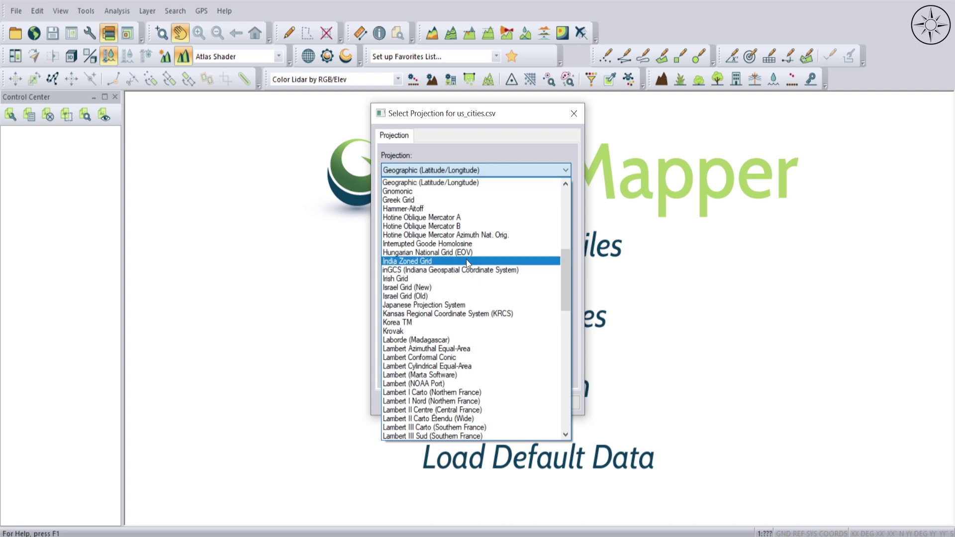
left_click(430, 183)
left_click(452, 399)
scroll(434, 319, "up", 1)
left_click_drag(433, 316, 450, 324)
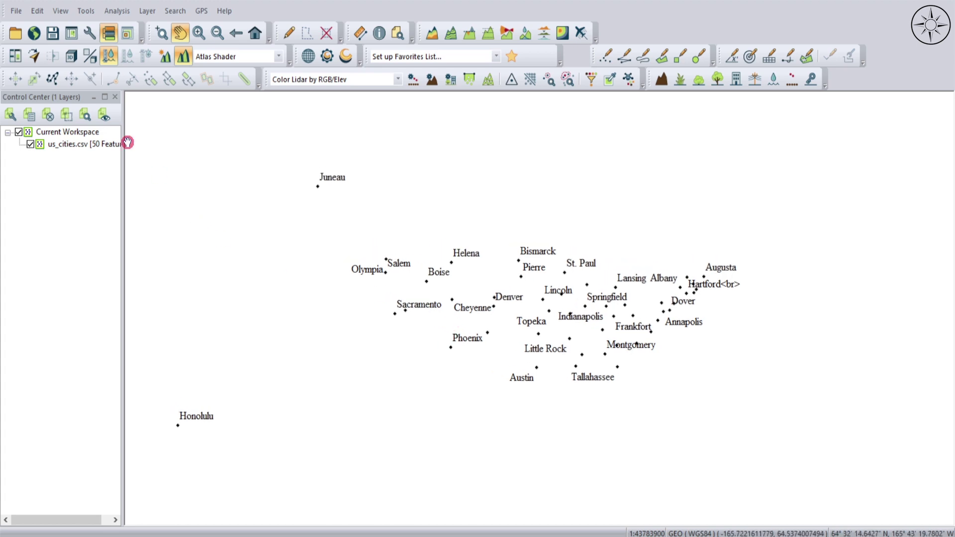
Step: Download World Imagery from the IMAGERY online sources as a basemap
left_click(16, 11)
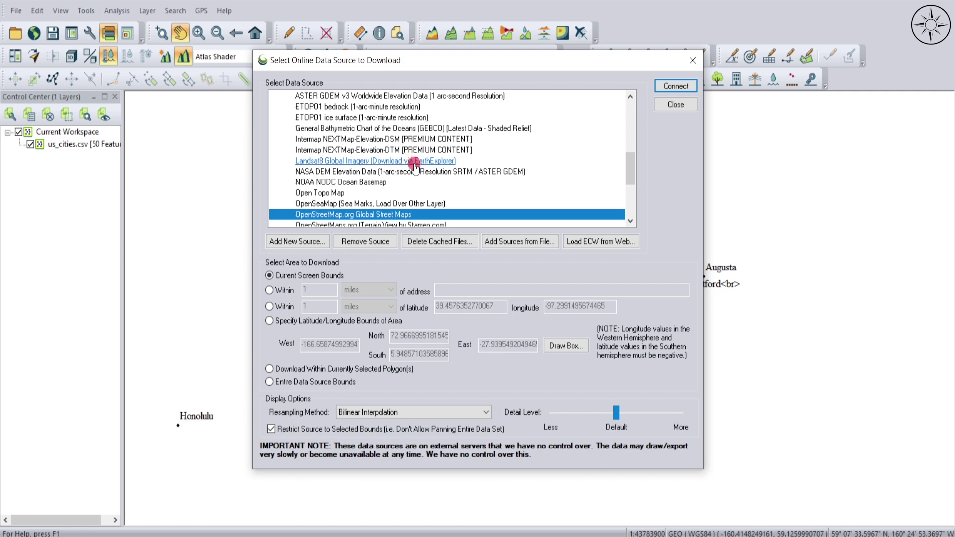
scroll(421, 164, "down", 1)
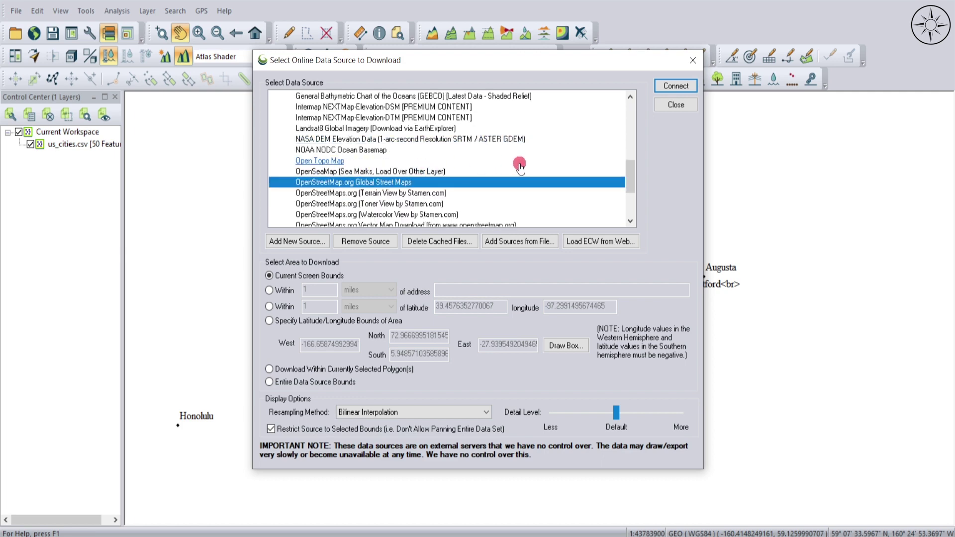
scroll(502, 170, "up", 6)
left_click(276, 150)
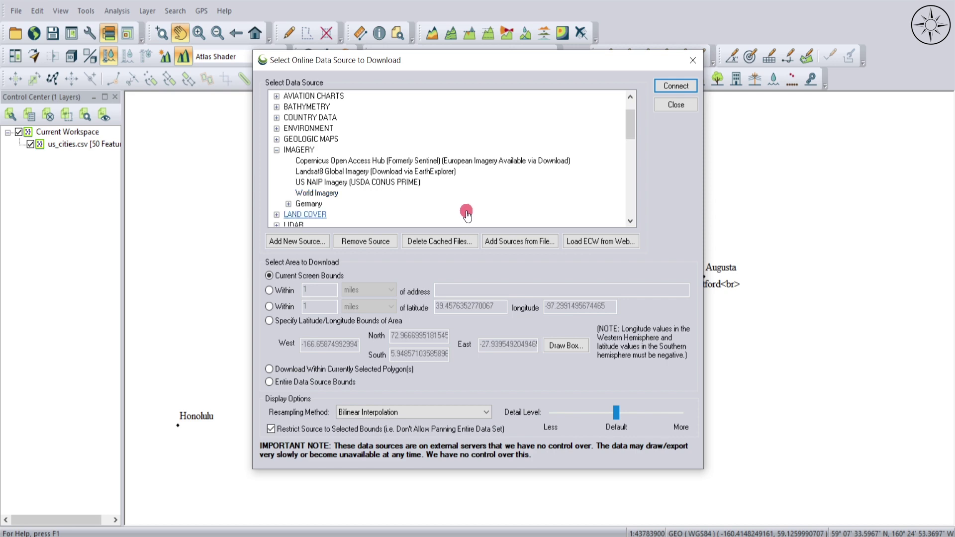
left_click(324, 193)
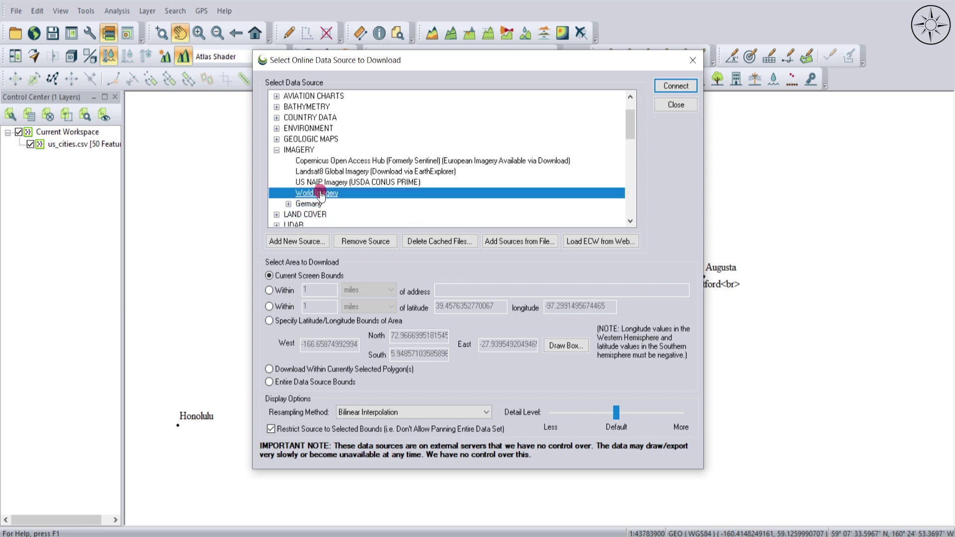
left_click(675, 85)
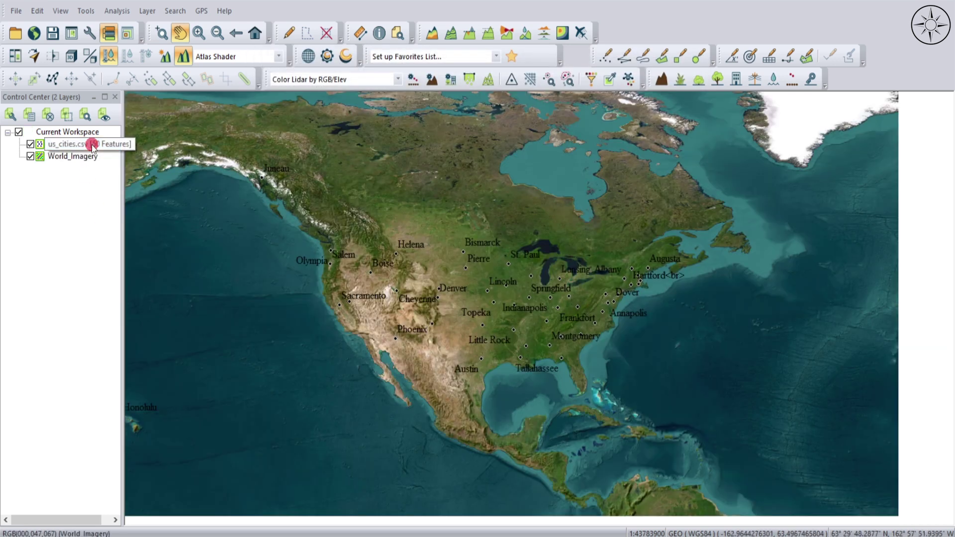
Step: Review the us_cities.csv attribute table, then switch off the World_Imagery layer
right_click(92, 147)
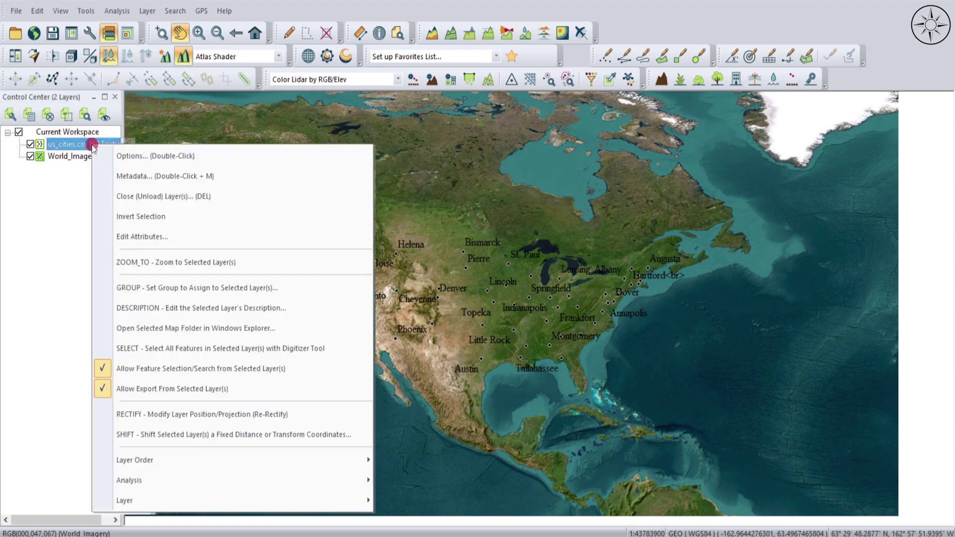
left_click(223, 238)
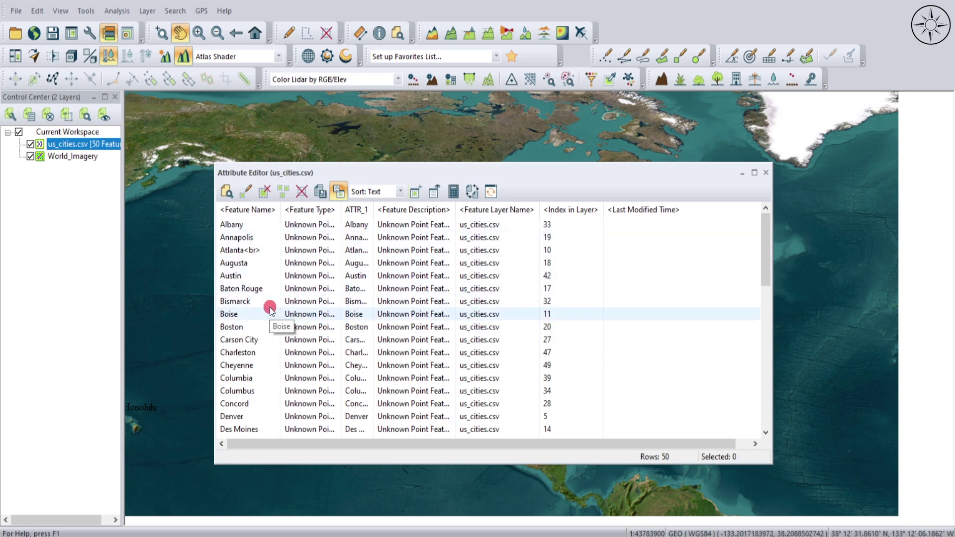
key("Escape")
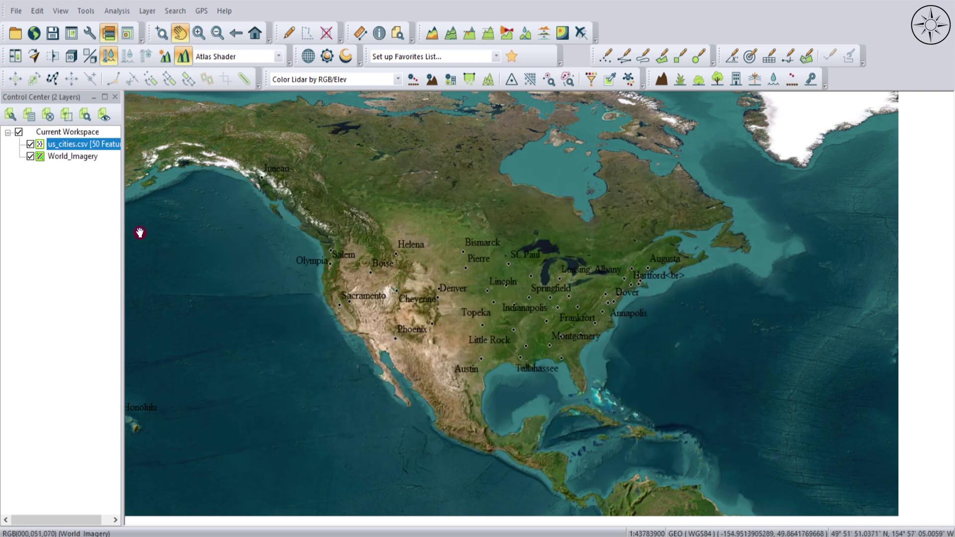
left_click(30, 157)
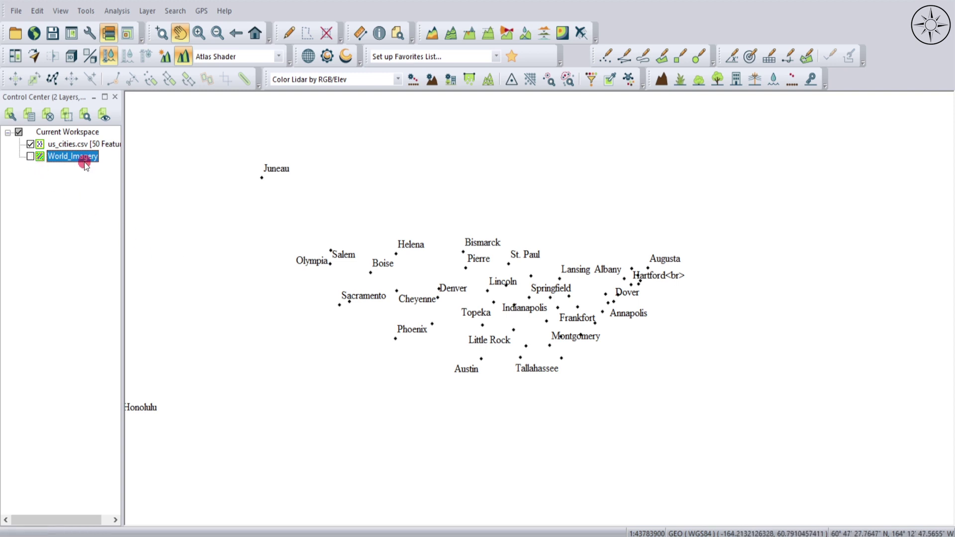
Step: Export the points as GPX vector format with Export Bounds checked, reaching the us_cities save window
left_click_drag(448, 277, 501, 279)
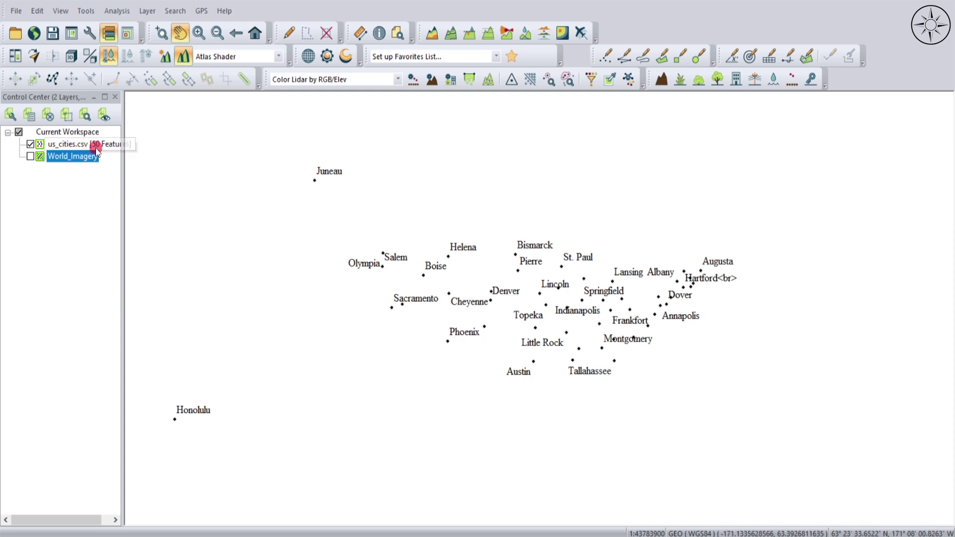
left_click(18, 11)
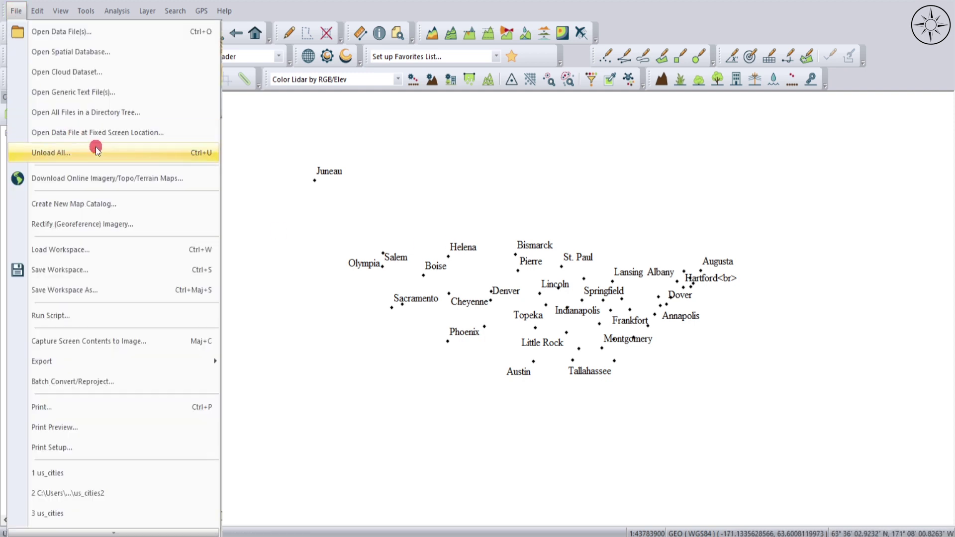
mouse_move(105, 362)
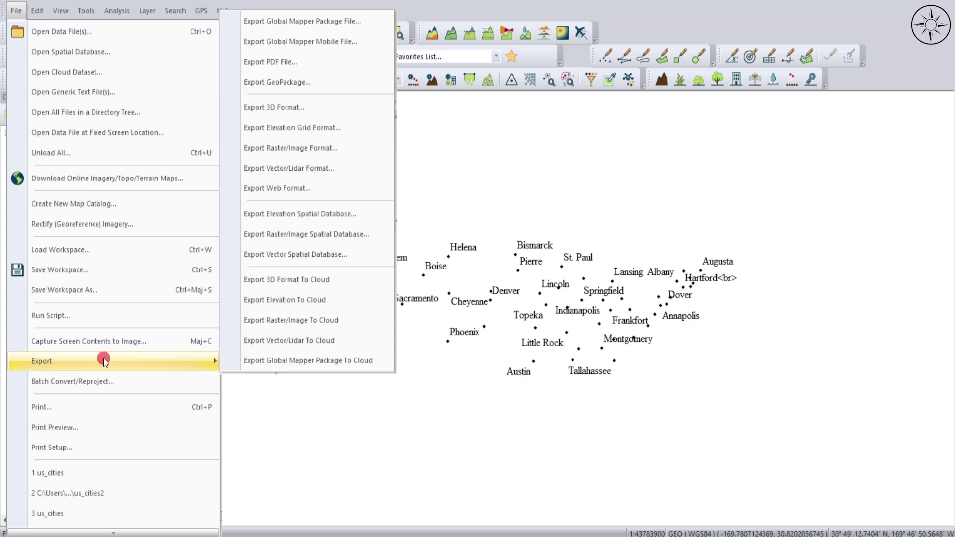
left_click(350, 175)
left_click(448, 285)
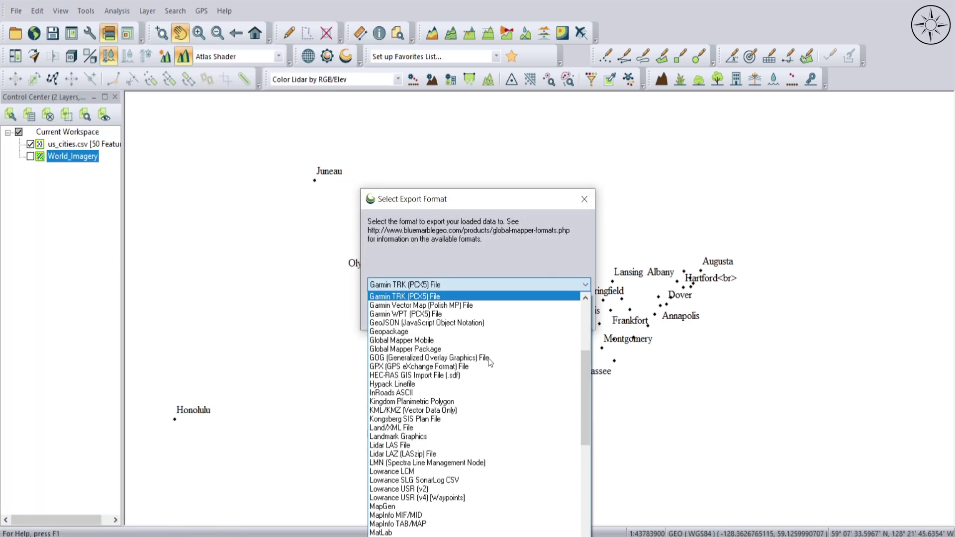
scroll(468, 396, "up", 2)
left_click(427, 420)
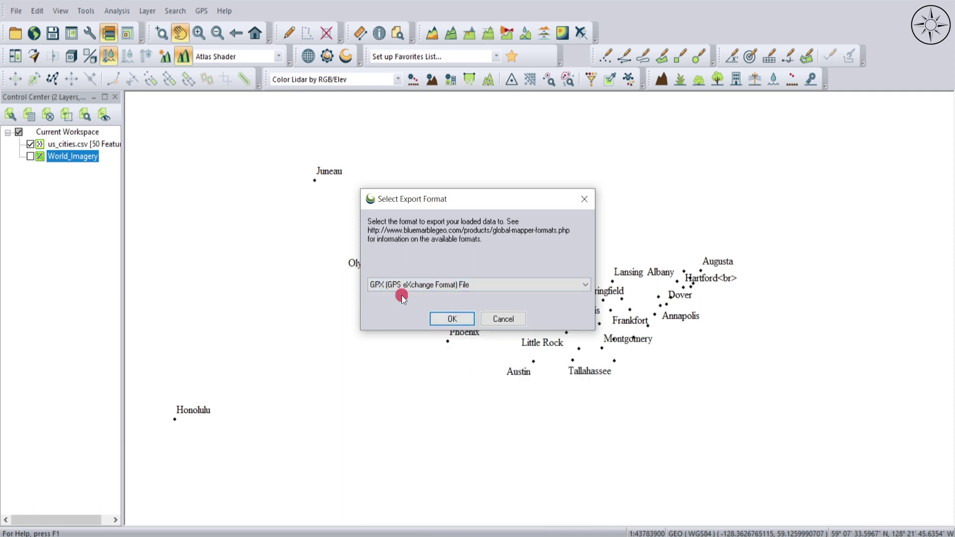
left_click(454, 319)
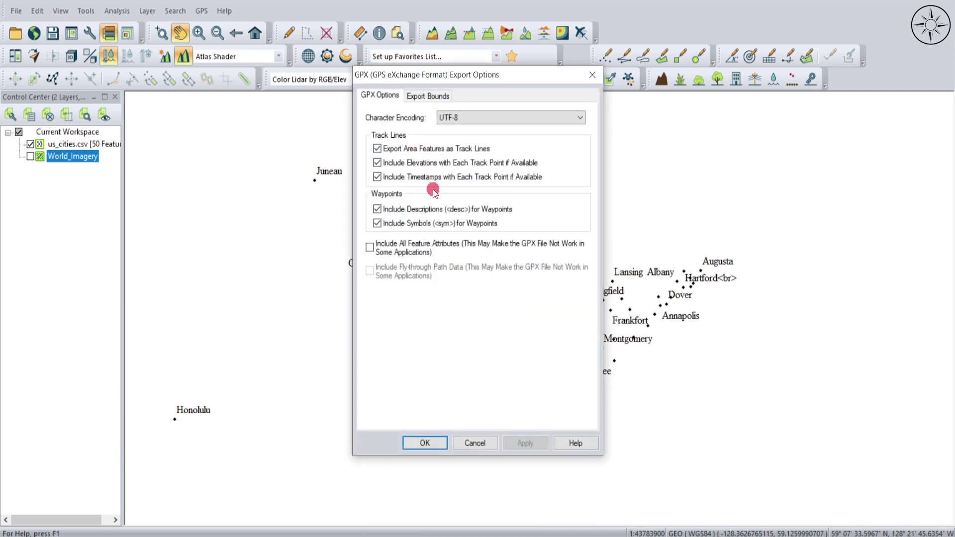
left_click(434, 97)
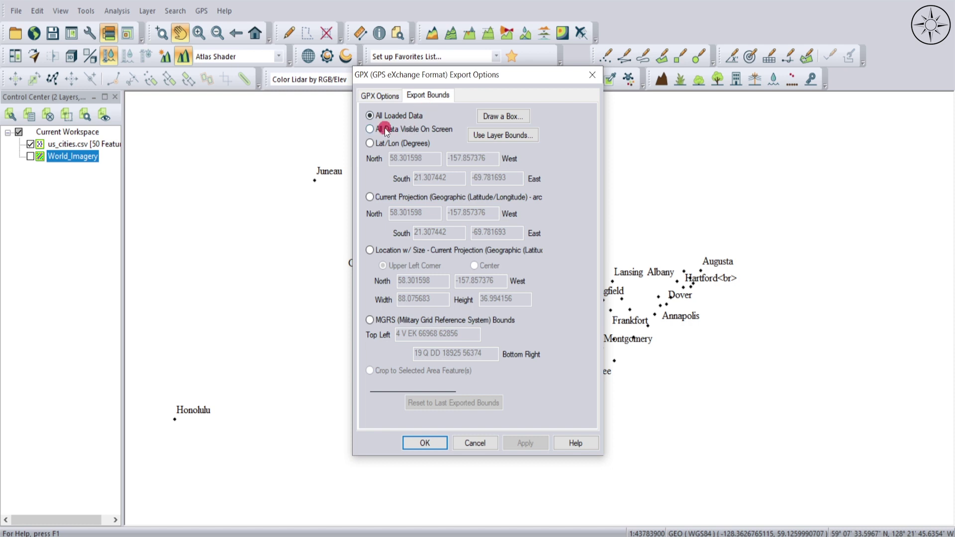
left_click(424, 442)
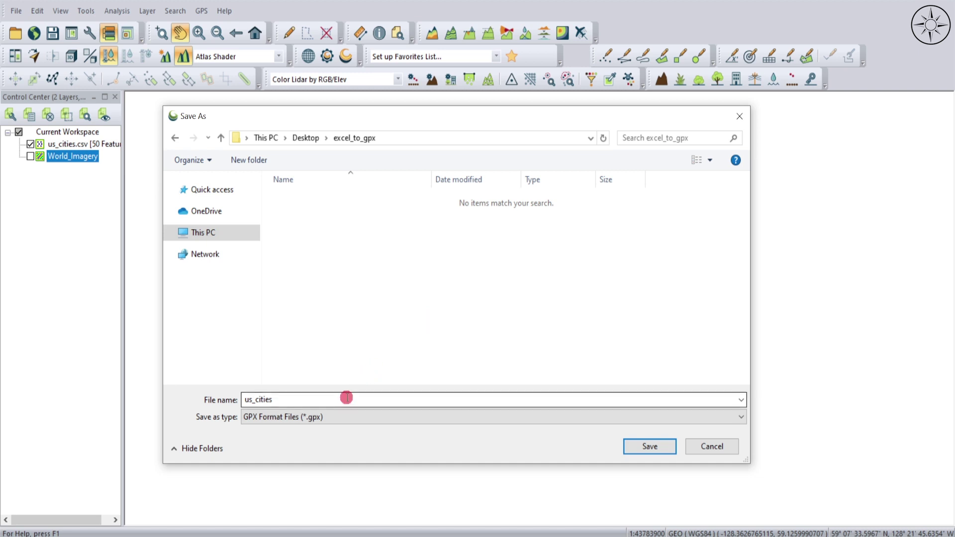
Step: Save the export as us_cities.gpx in excel_to_gpx
left_click(651, 447)
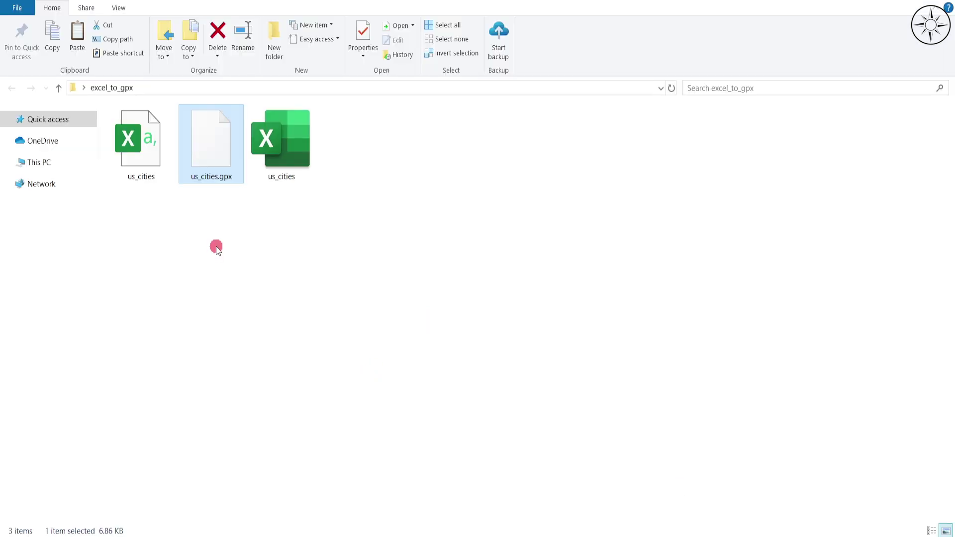